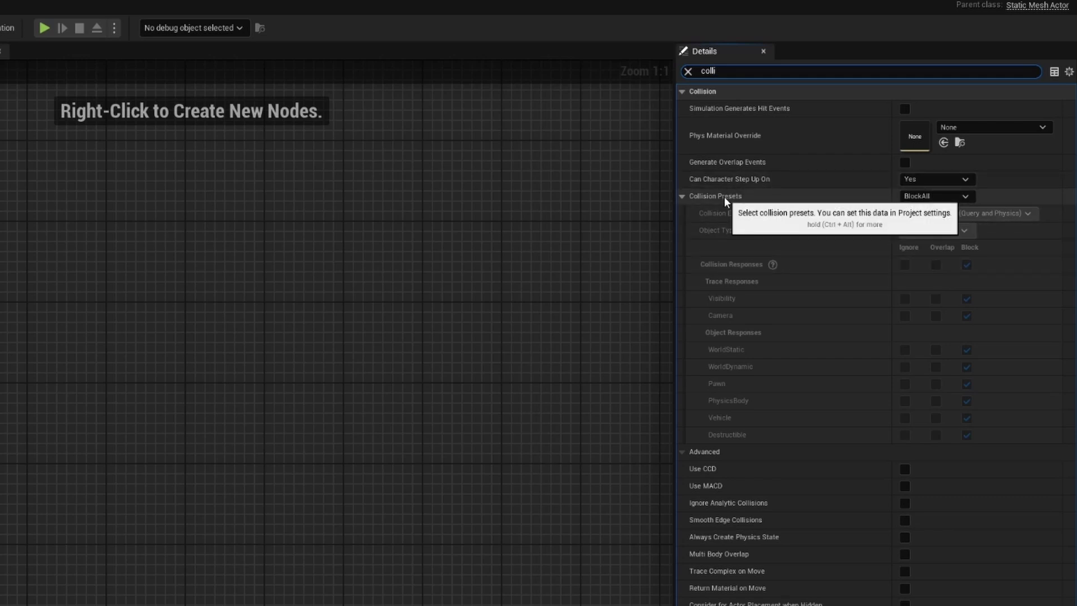
Change the component's collision preset from BlockAll to Custom... so each response becomes editable.
{"action": "left_click", "coordinate": [925, 196]}
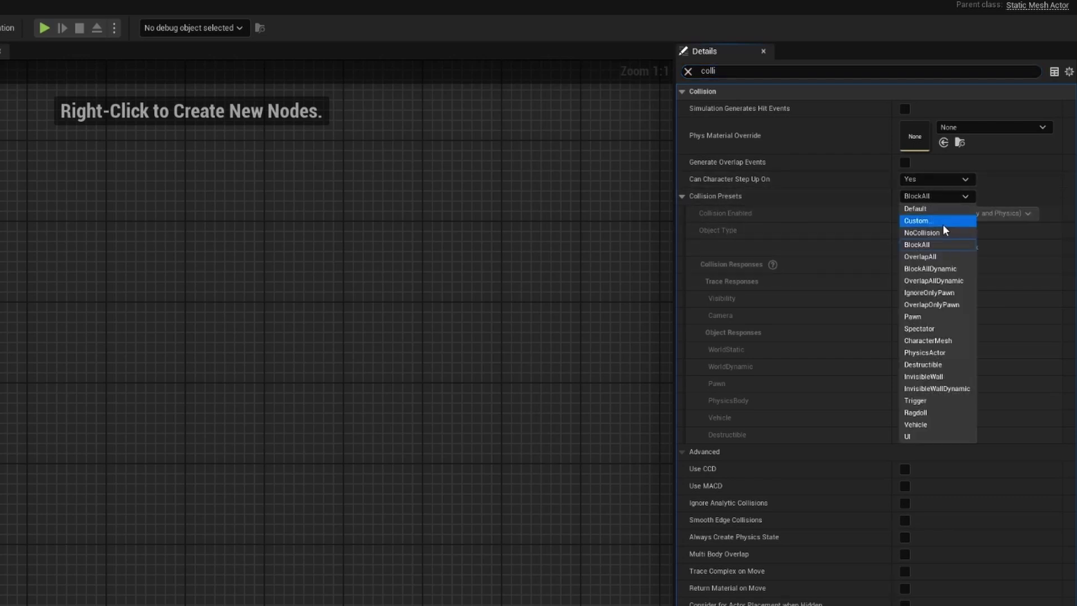
{"action": "left_click", "coordinate": [932, 219]}
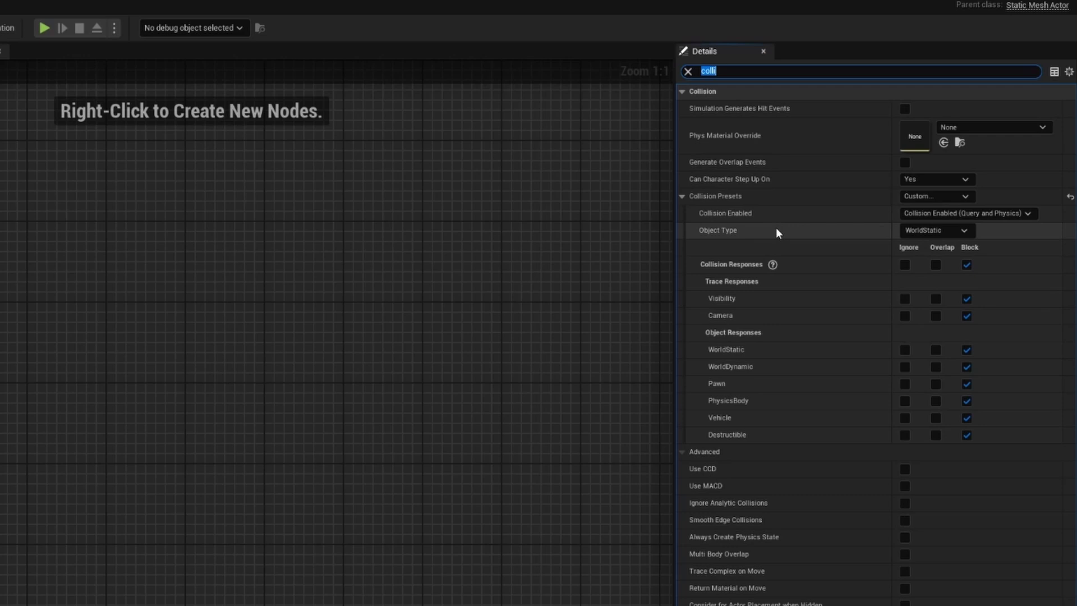
{"action": "left_click", "coordinate": [905, 229]}
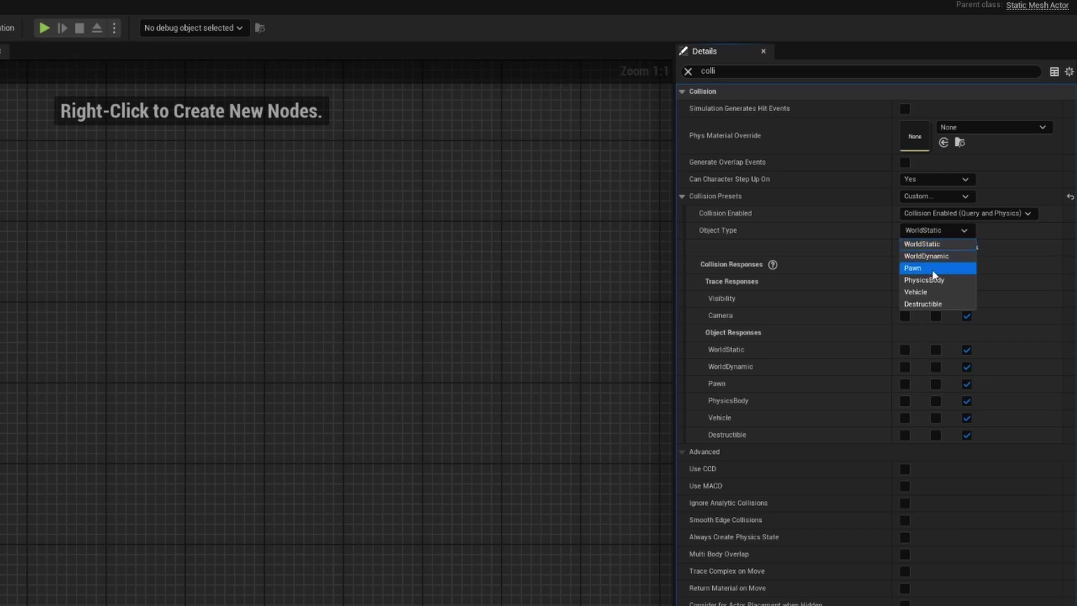
{"action": "left_click", "coordinate": [856, 253]}
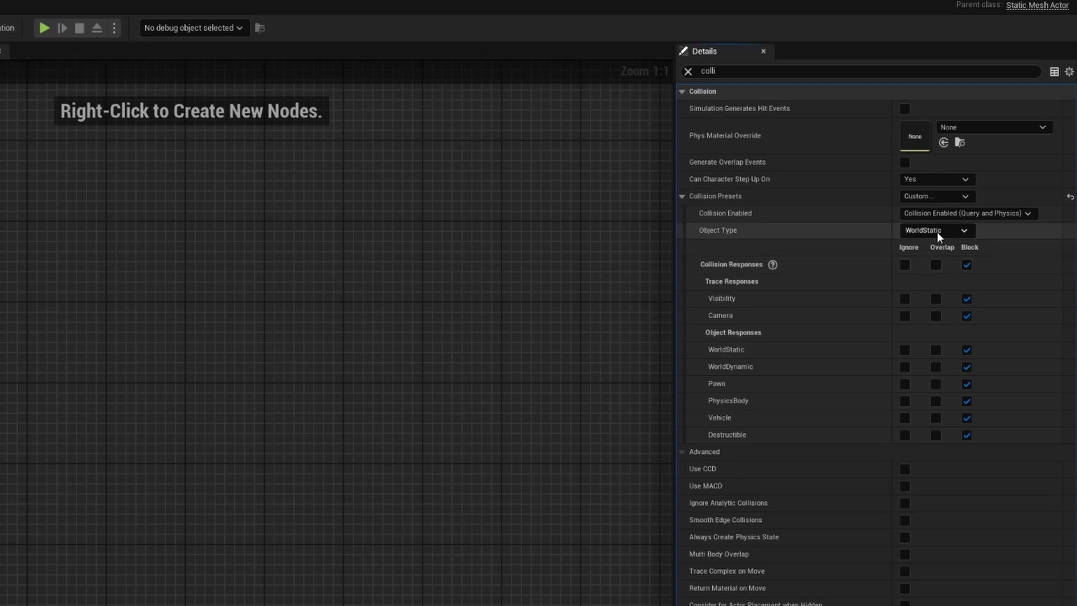
Set the Collision Presets dropdown back to BlockAll.
{"action": "left_click", "coordinate": [942, 193]}
{"action": "left_click", "coordinate": [862, 277]}
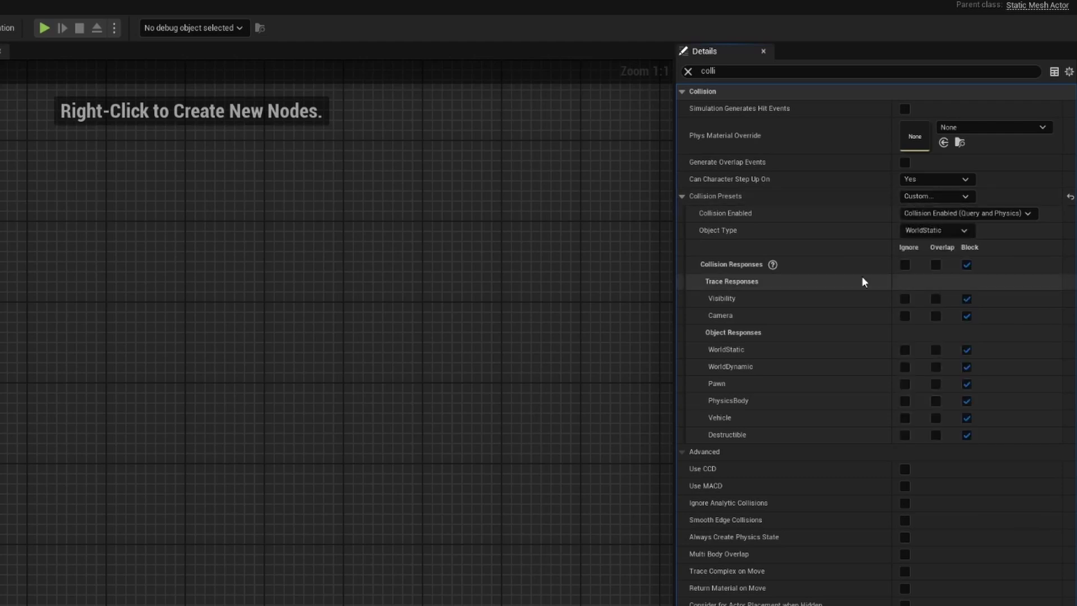
{"action": "left_click", "coordinate": [936, 196]}
{"action": "left_click", "coordinate": [910, 246]}
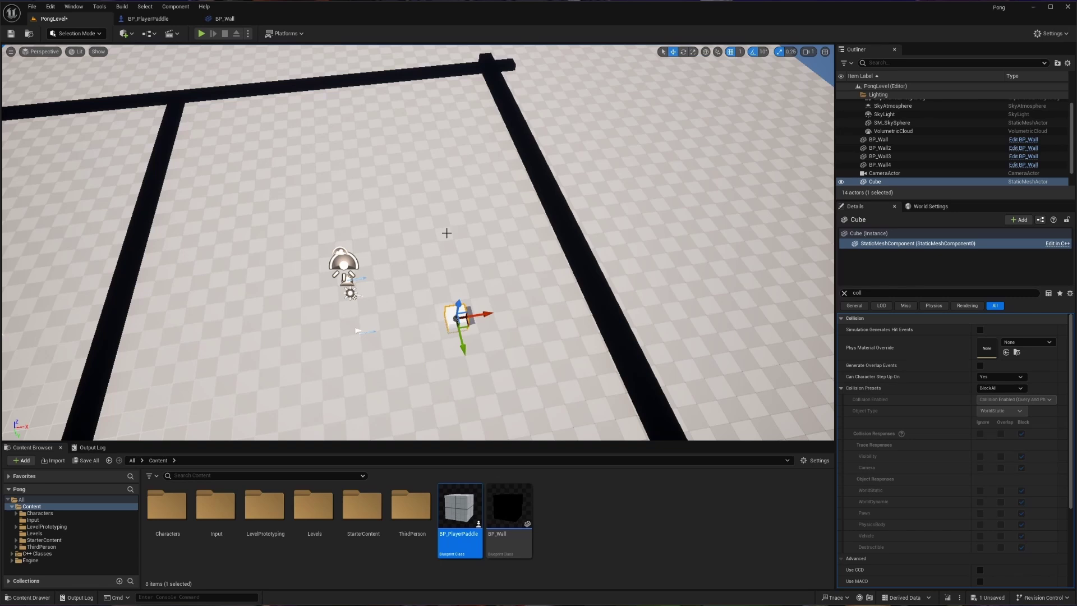
Play the level, then lift the Cube above the floor on its Z arrow and play again to see the Hello hits.
{"action": "left_click", "coordinate": [200, 34]}
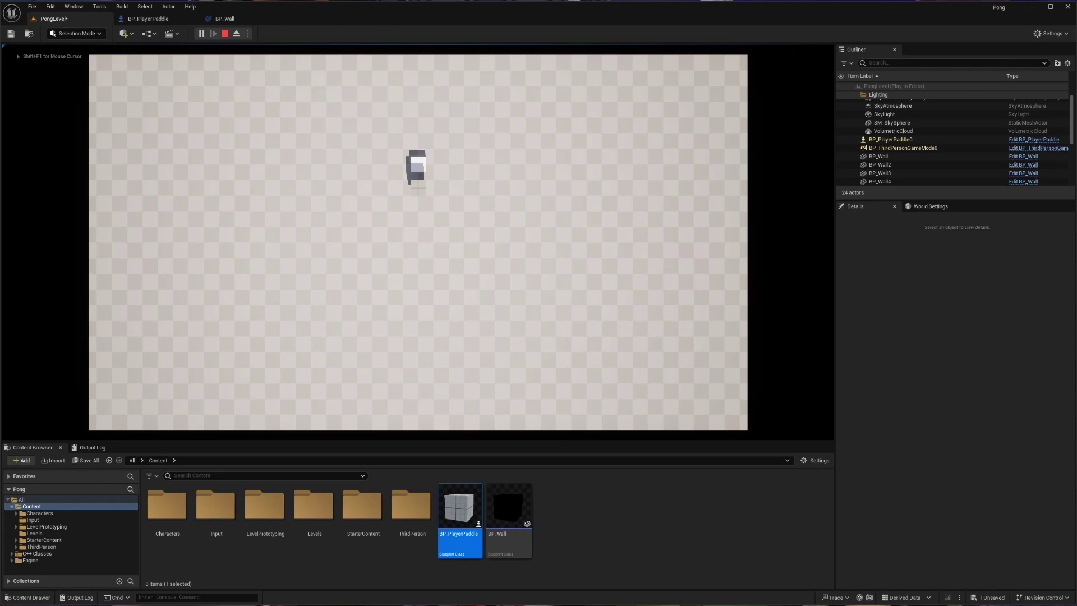
{"action": "key", "text": "Escape"}
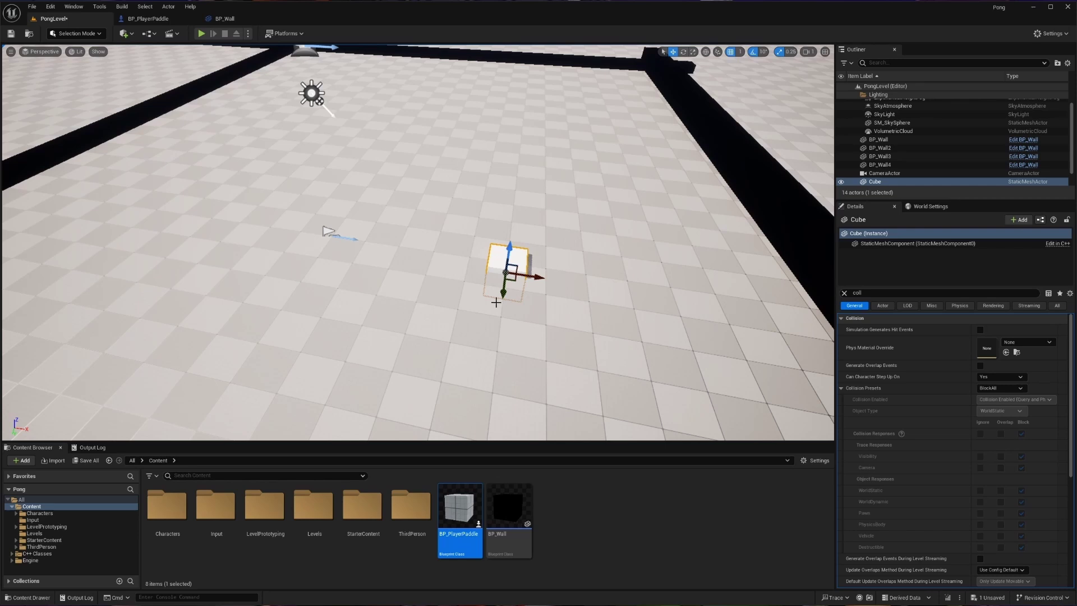
{"action": "left_click_drag", "start_coordinate": [513, 248], "coordinate": [511, 218]}
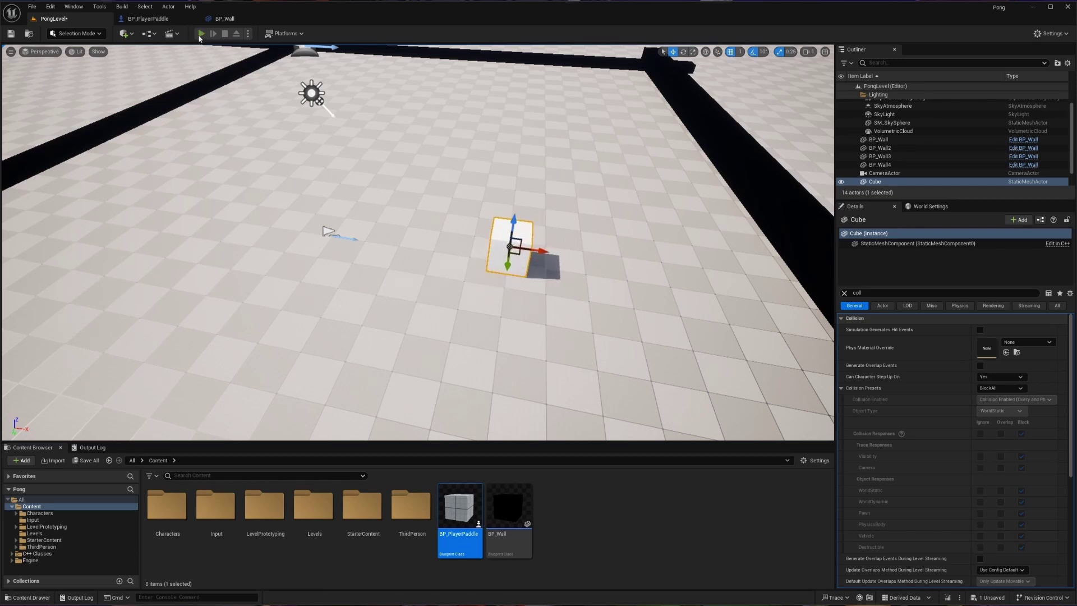
{"action": "left_click", "coordinate": [200, 34]}
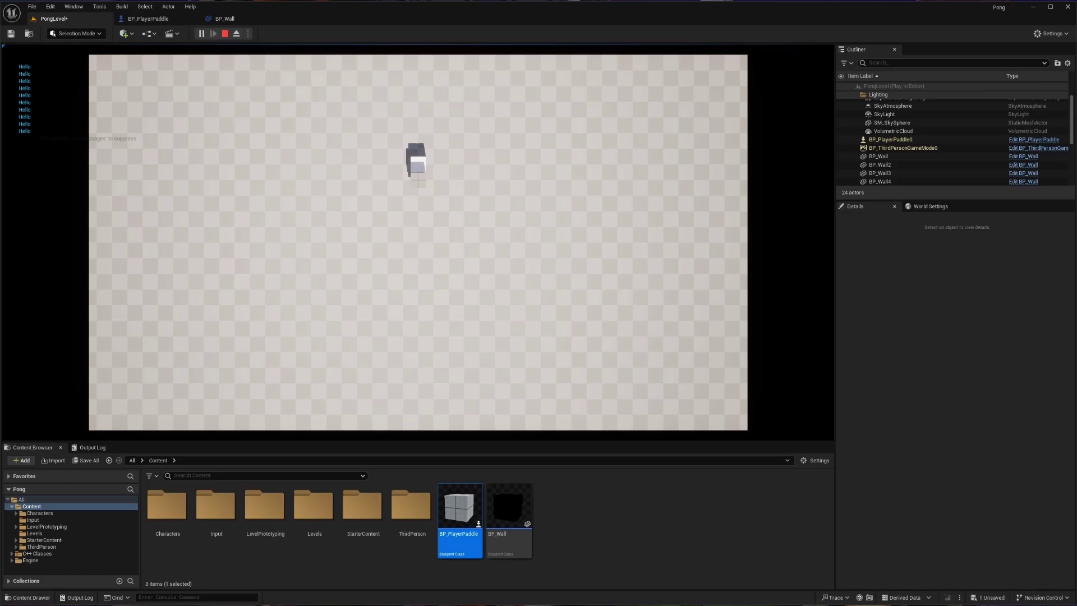
Stop play and inspect the On Component Hit event and Print String nodes in BP_PlayerPaddle.
{"action": "key", "text": "Escape"}
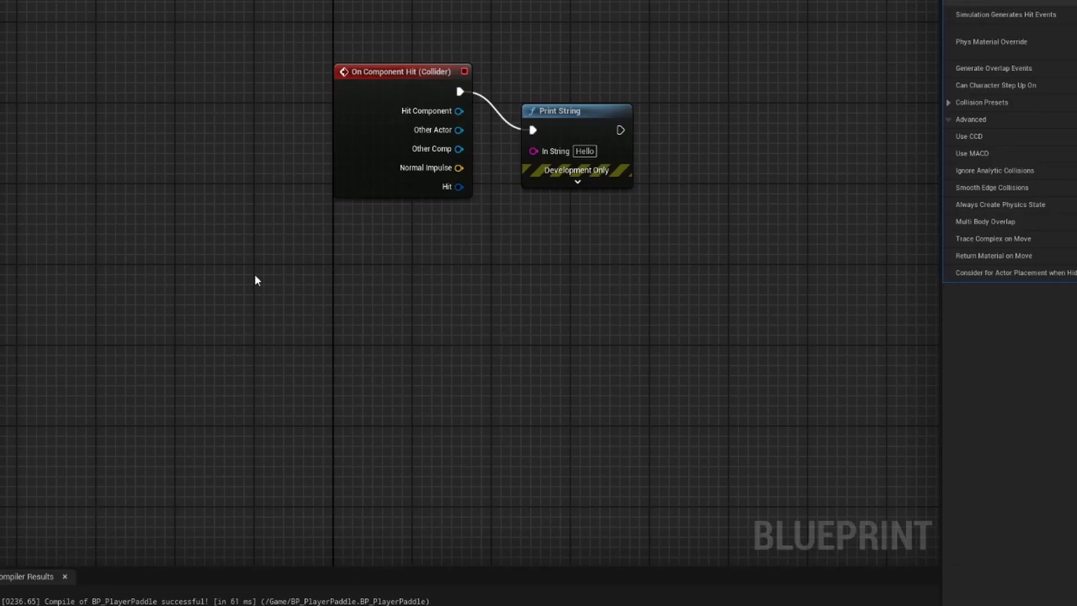
{"action": "right_click_drag", "start_coordinate": [255, 276], "coordinate": [240, 384]}
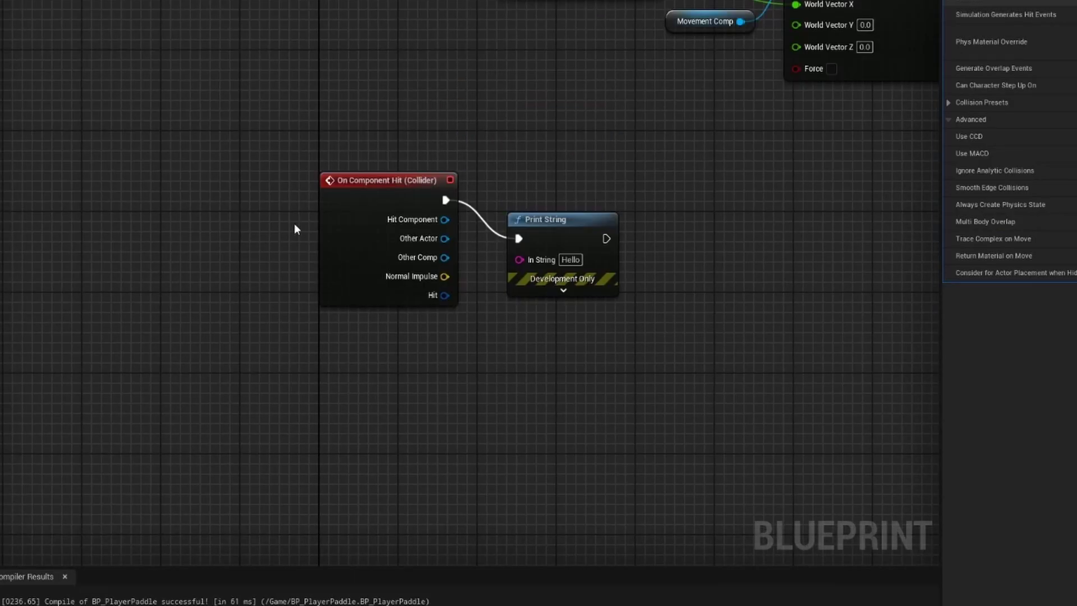
{"action": "left_click_drag", "start_coordinate": [303, 133], "coordinate": [599, 339]}
{"action": "left_click", "coordinate": [387, 191]}
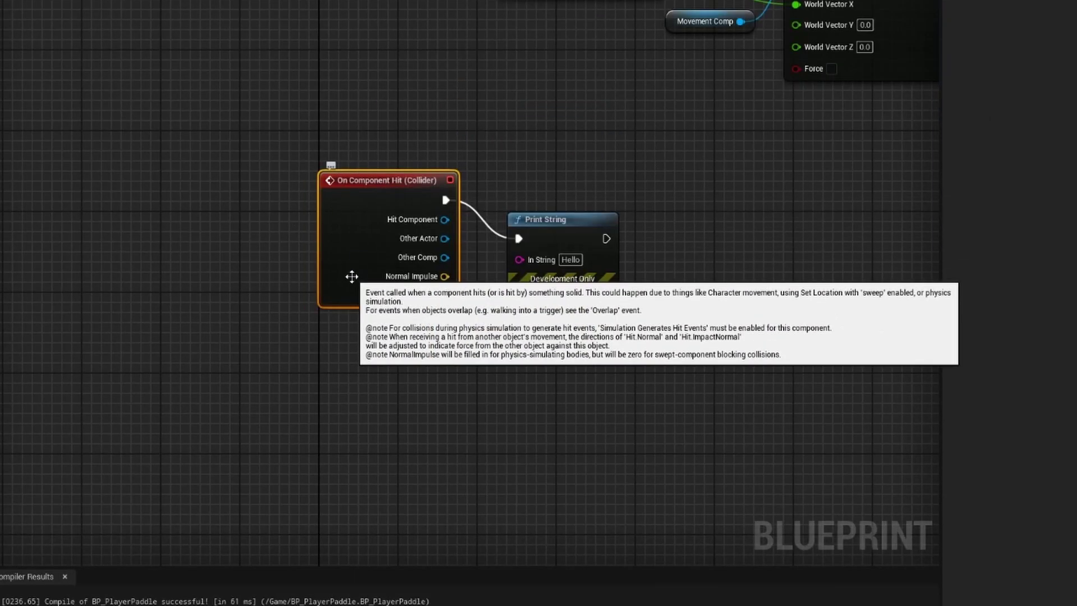
{"action": "left_click", "coordinate": [560, 252]}
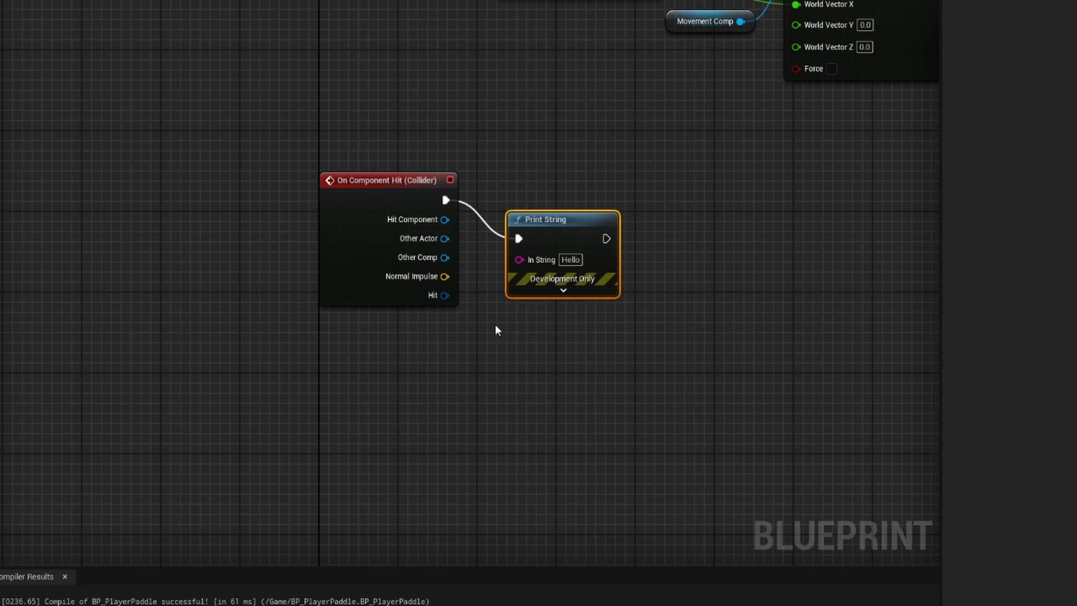
Preview the Other Actor and Other Comp output pins, then select the Cube in the level.
{"action": "left_click_drag", "start_coordinate": [444, 239], "coordinate": [472, 271]}
{"action": "left_click", "coordinate": [458, 263]}
{"action": "left_click", "coordinate": [462, 332]}
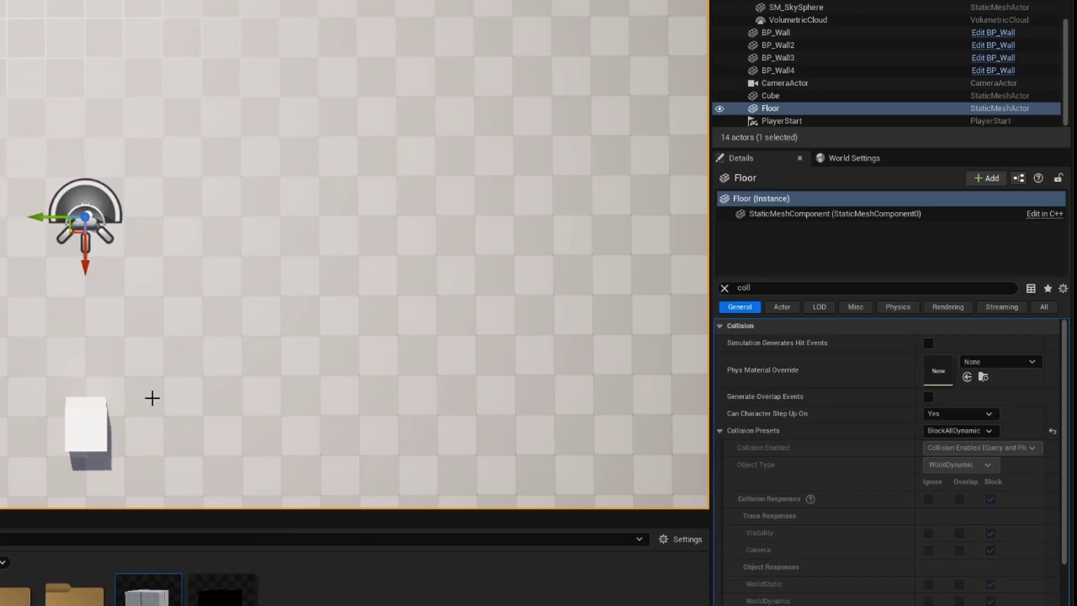
{"action": "left_click", "coordinate": [84, 427]}
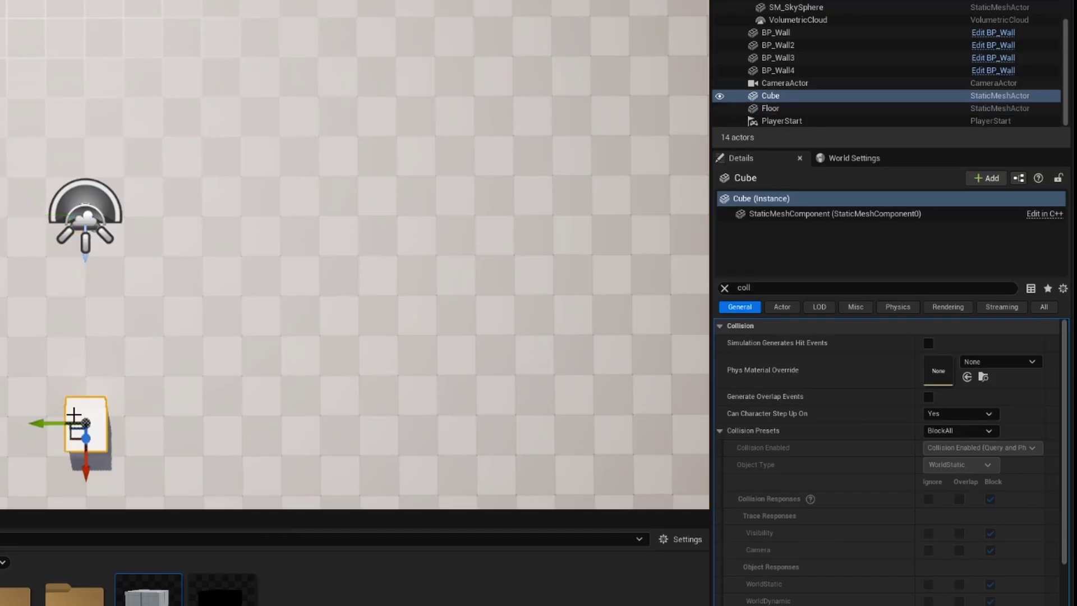
Set the Cube's collision preset to OverlapAll and test it in a play session.
{"action": "left_click", "coordinate": [961, 430]}
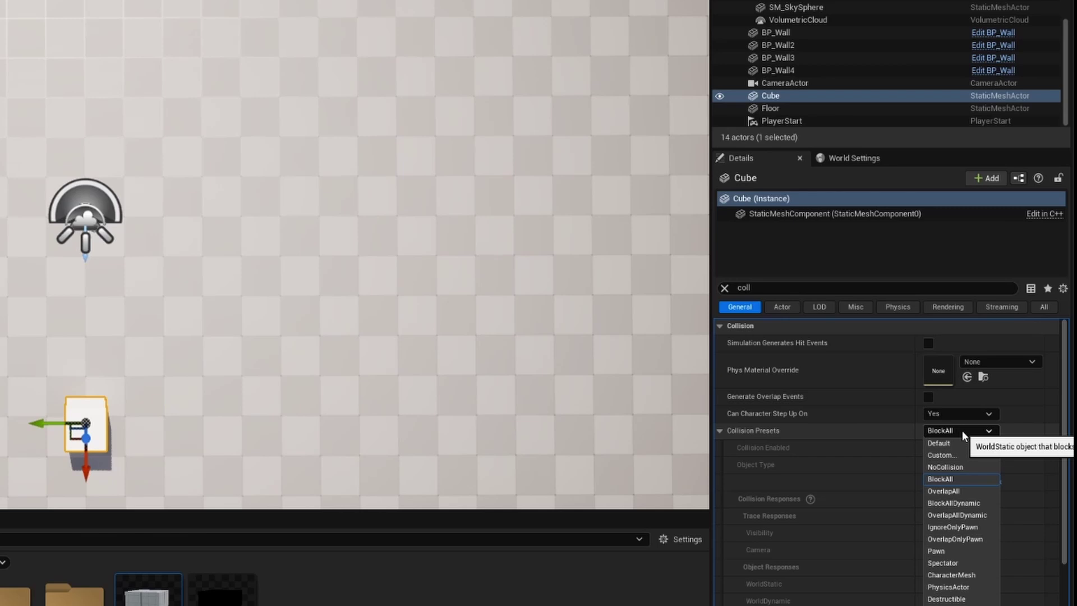
{"action": "left_click", "coordinate": [959, 492]}
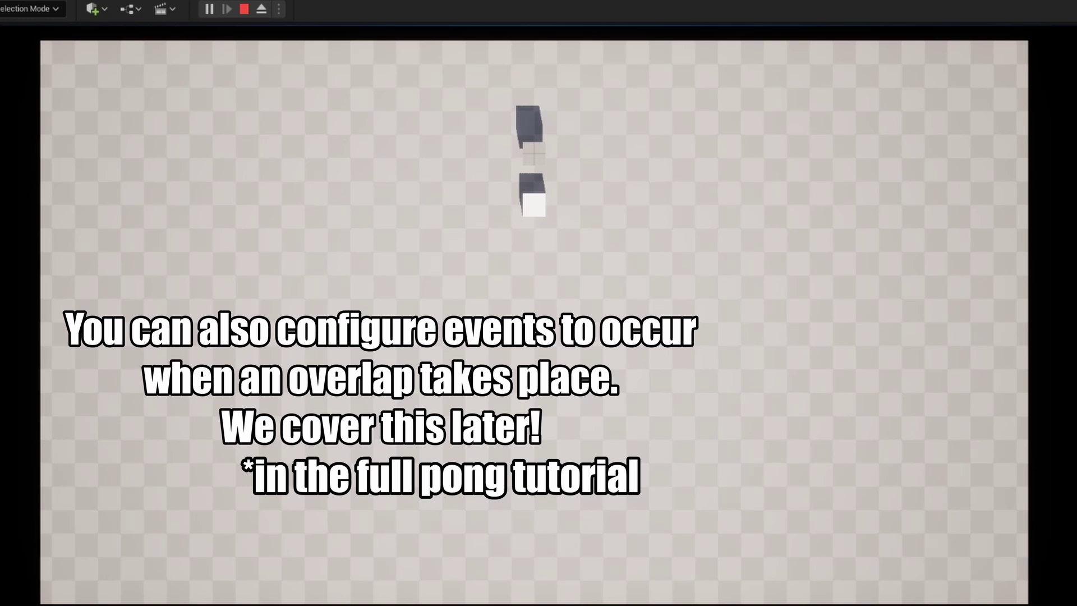
{"action": "key", "text": "Escape"}
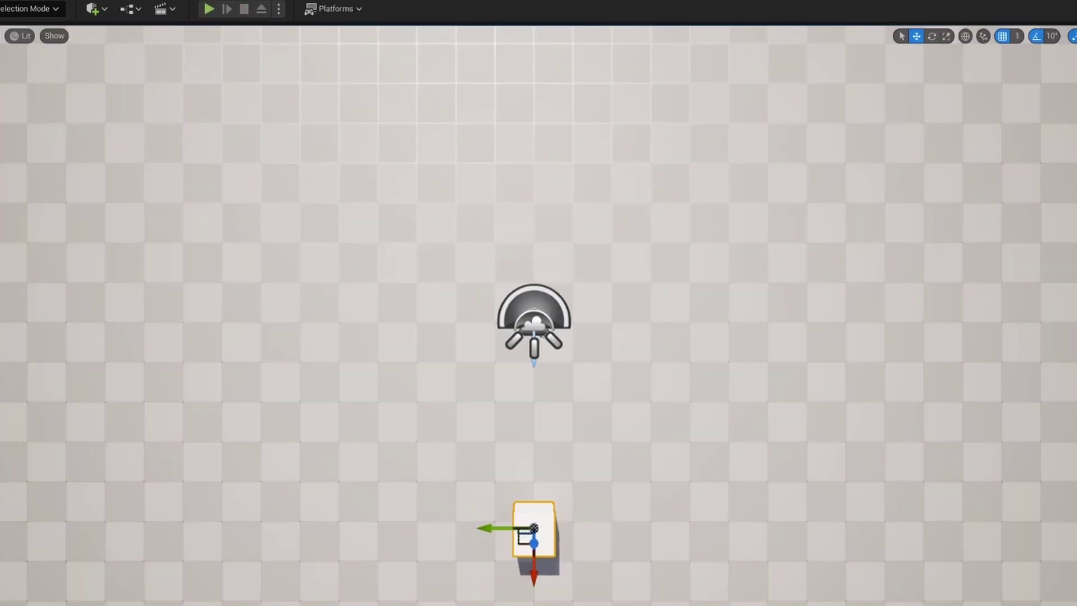
In Project Settings, go to Engine > Collision and expand the Preset profiles table.
{"action": "left_click", "coordinate": [1, 1]}
{"action": "left_click", "coordinate": [156, 166]}
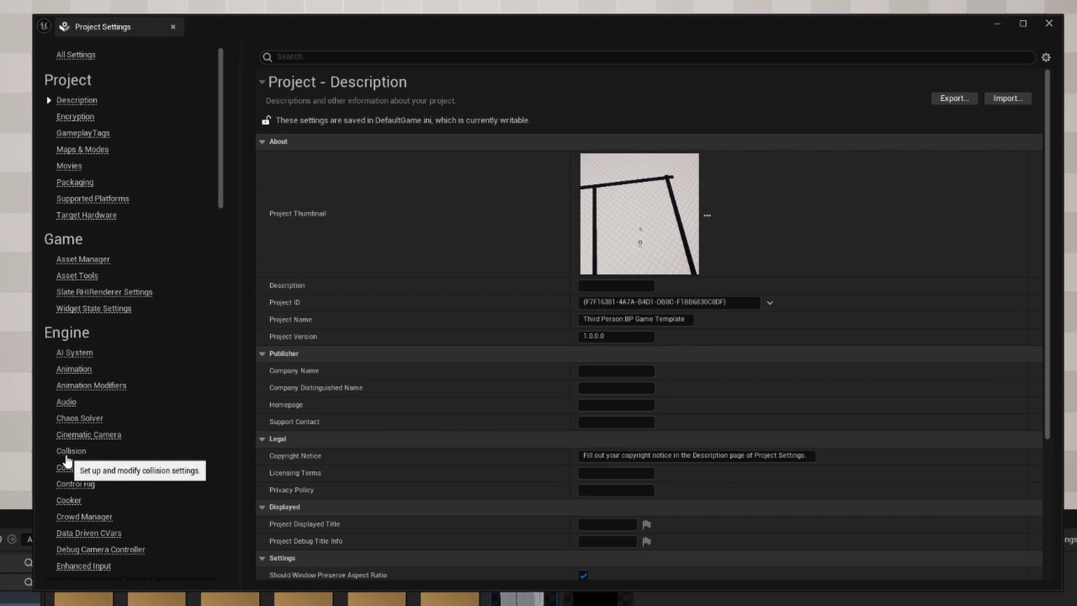
{"action": "left_click", "coordinate": [66, 458]}
{"action": "left_click", "coordinate": [269, 288]}
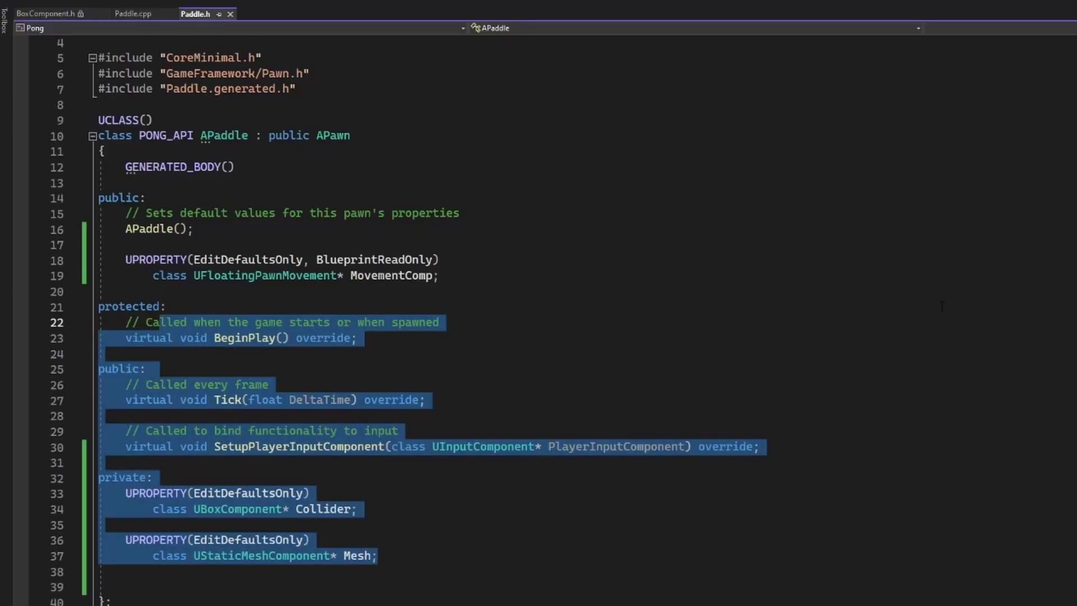
Open Paddle.cpp and insert a blank line after the box collider creation on line 14.
{"action": "left_click", "coordinate": [758, 275]}
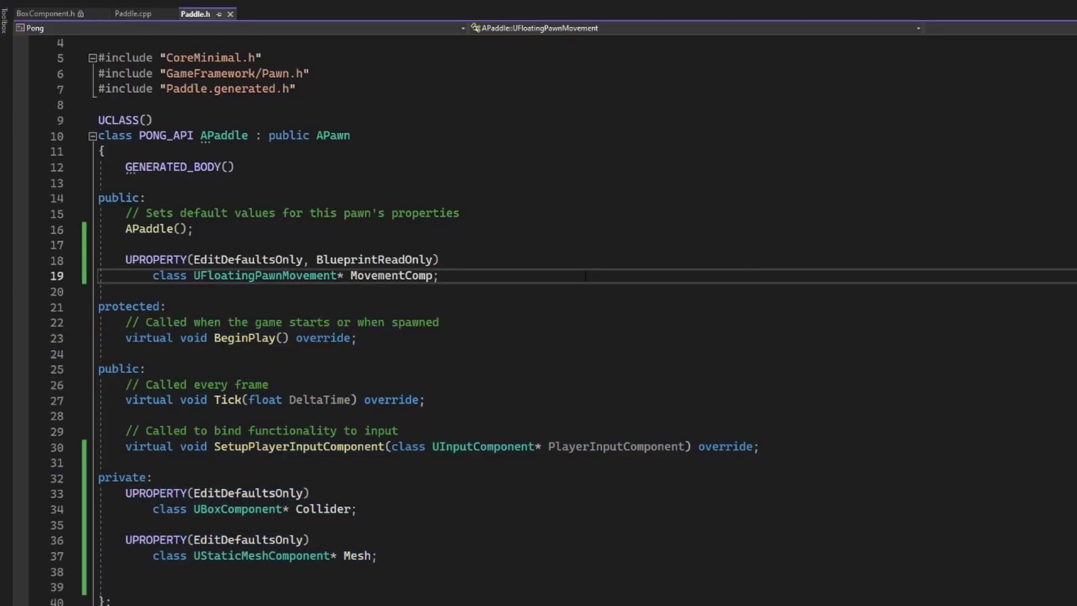
{"action": "left_click", "coordinate": [119, 15]}
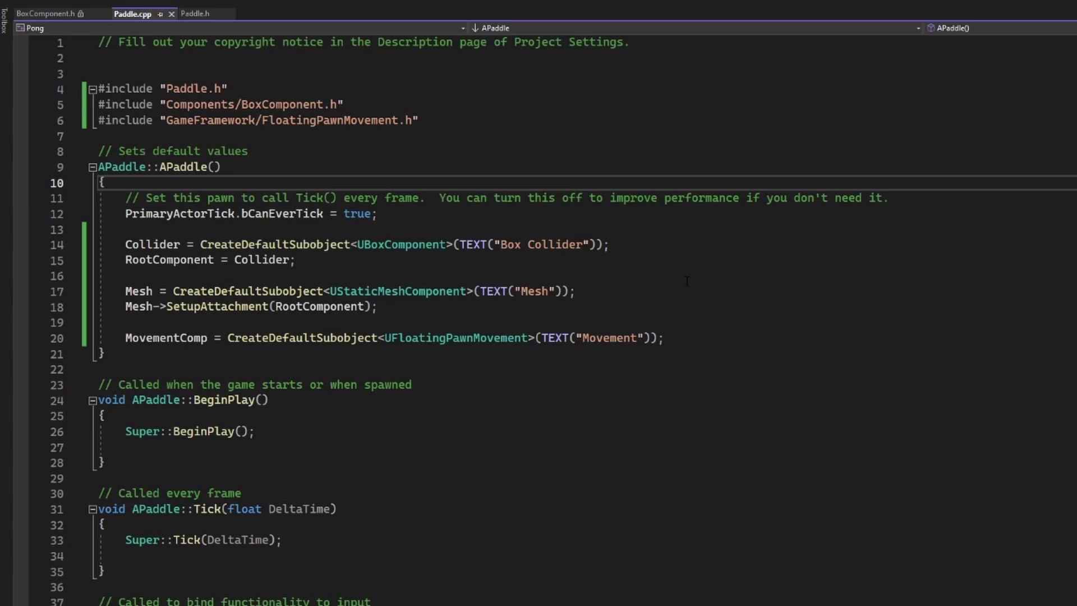
{"action": "left_click", "coordinate": [650, 242]}
{"action": "key", "text": "Return"}
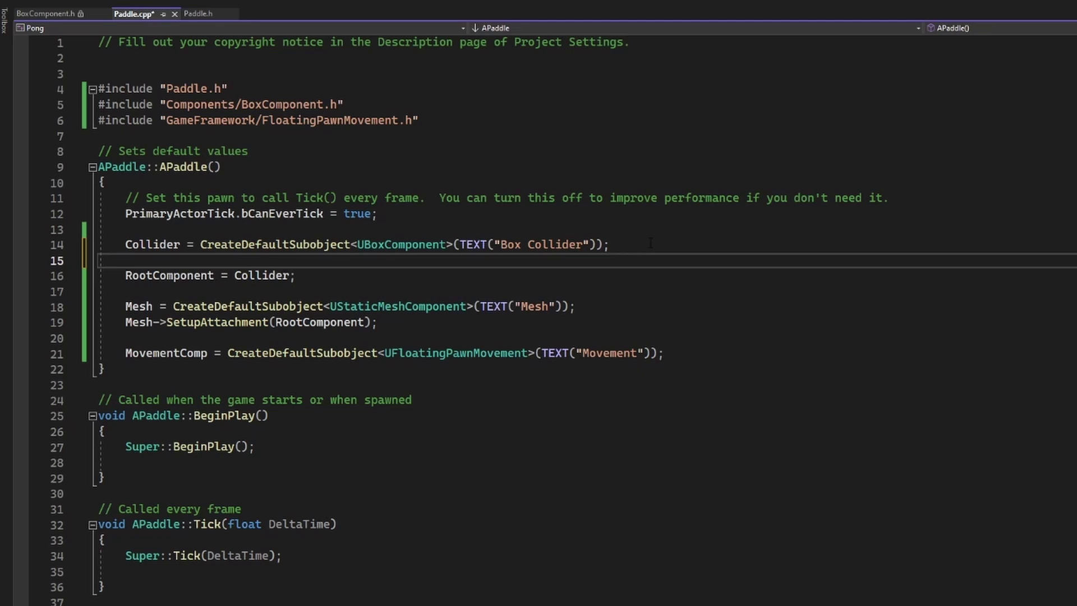
Type Collider->SetCollisionProfileName(FName("BlockAll" with IntelliSense completion.
{"action": "type", "text": "Collide"}
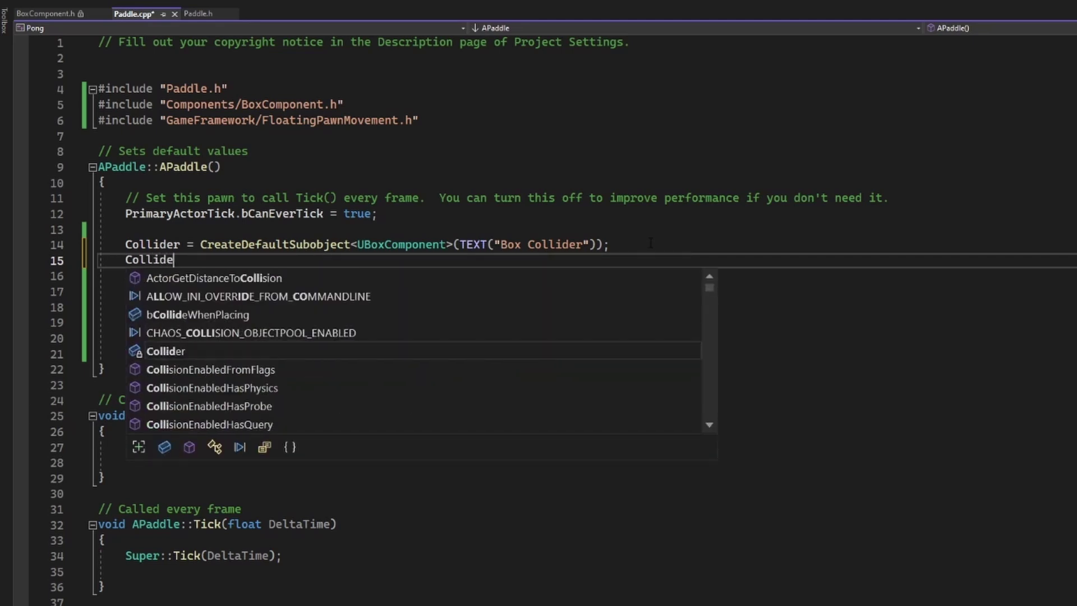
{"action": "type", "text": "r->SetColl"}
{"action": "key", "text": "Down"}
{"action": "key", "text": "Escape"}
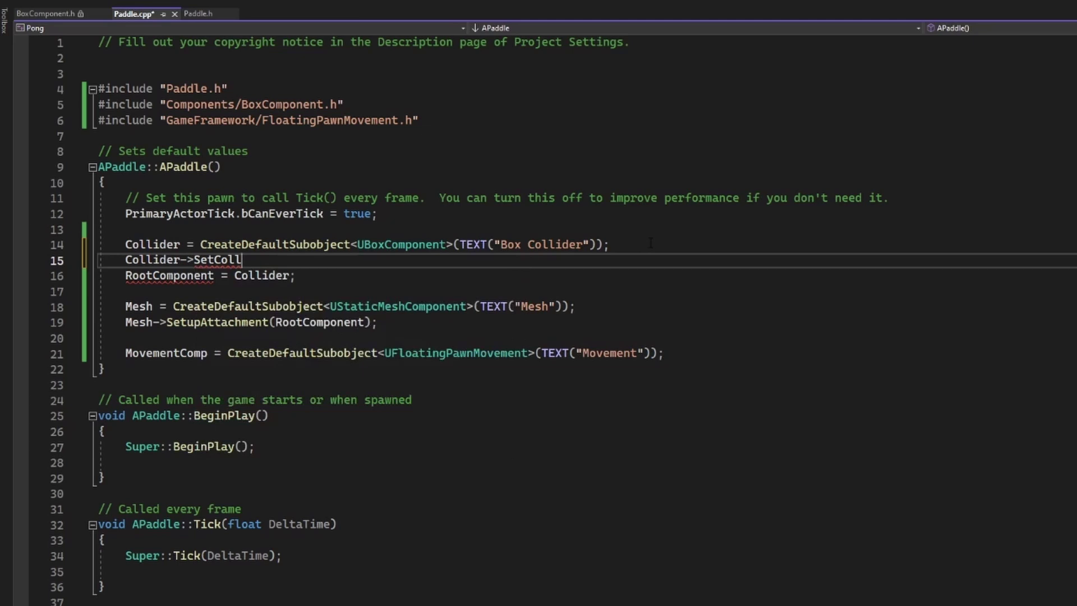
{"action": "key", "text": "ctrl+space"}
{"action": "type", "text": "("}
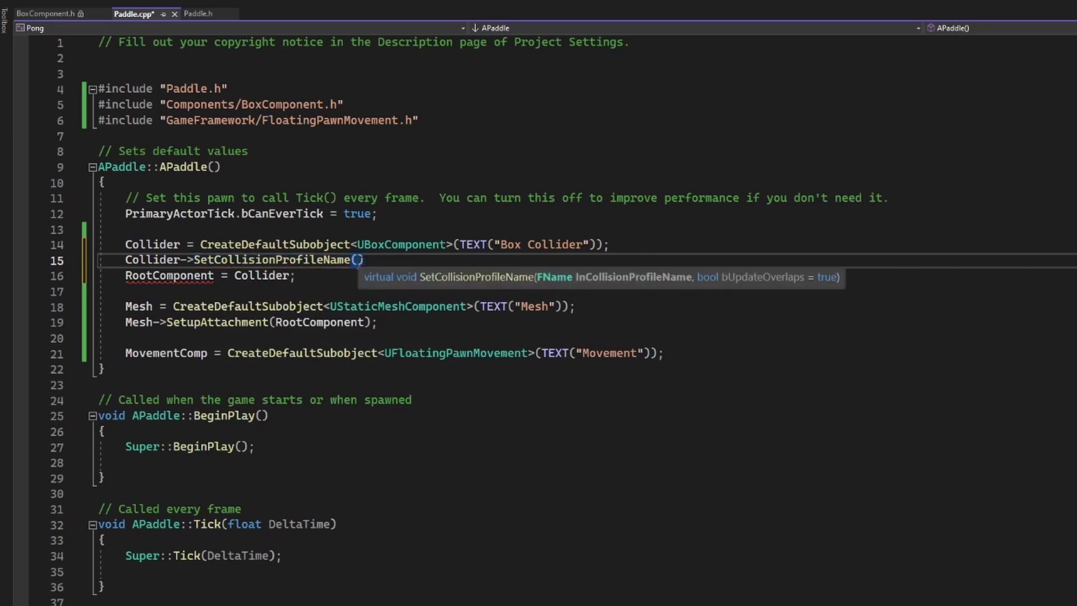
{"action": "type", "text": "FName(\""}
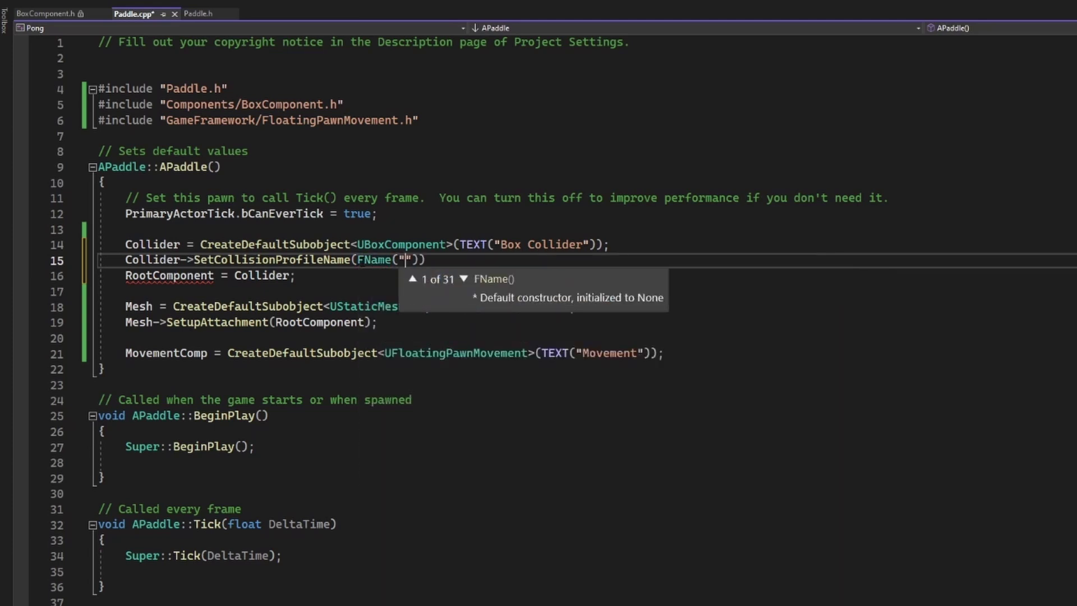
{"action": "type", "text": "BlockAll:"}
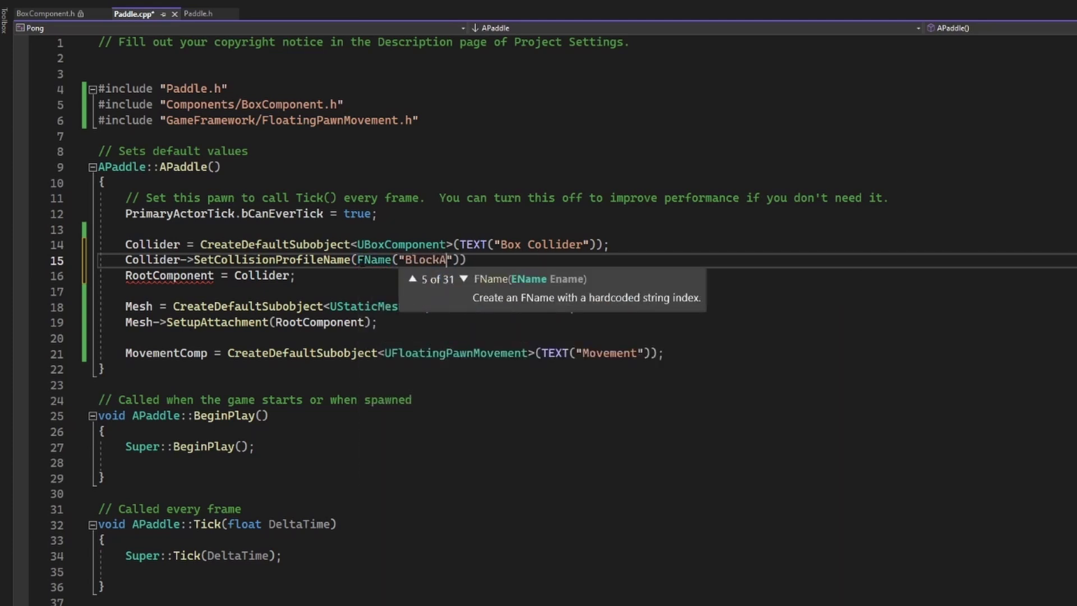
Fix line 15 by removing the stray colon and ending it with a semicolon.
{"action": "key", "text": "BackSpace"}
{"action": "key", "text": "End"}
{"action": "type", "text": ";"}
{"action": "left_click", "coordinate": [404, 321]}
Add Mesh->SetCollisionProfileName(FName("NoCollision")); after the mesh's SetupAttachment line.
{"action": "key", "text": "Return"}
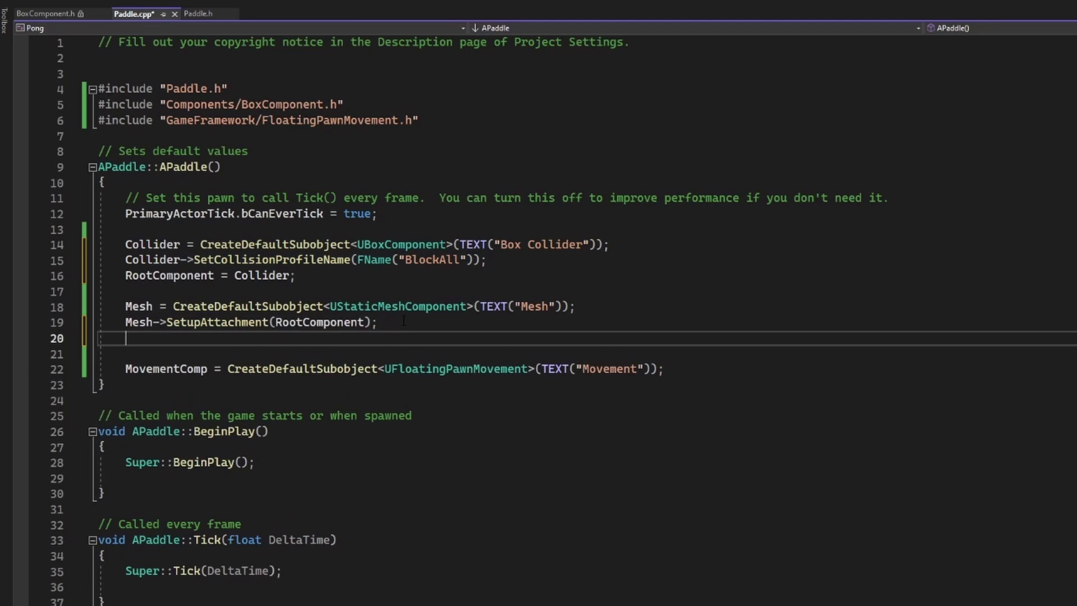
{"action": "type", "text": "Mesh"}
{"action": "type", "text": "->SetCollisionProfileName(FName(\"BlockAll\"));"}
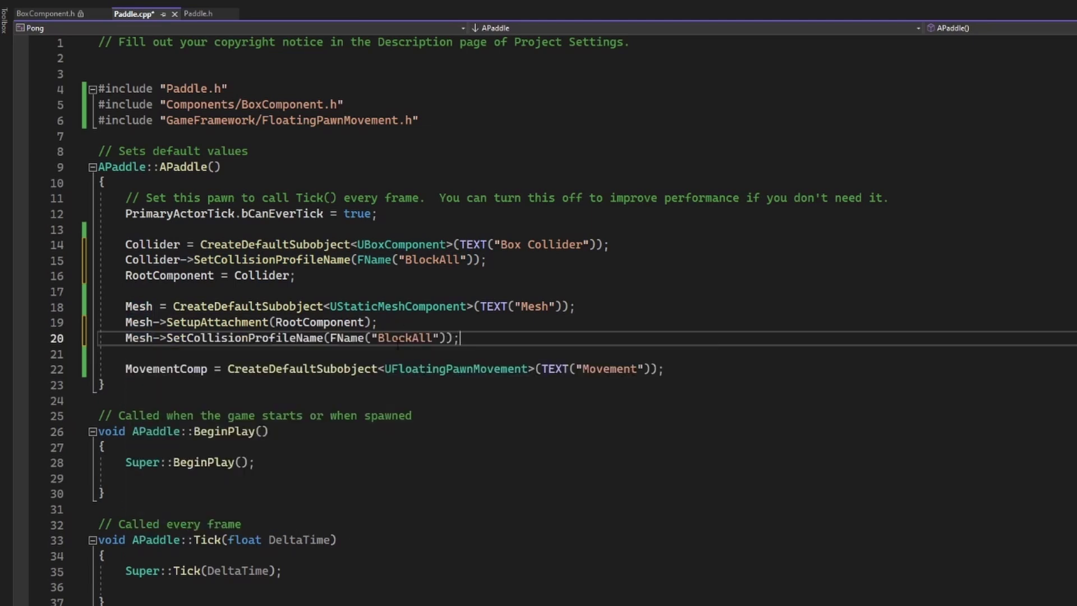
{"action": "double_click", "coordinate": [396, 340]}
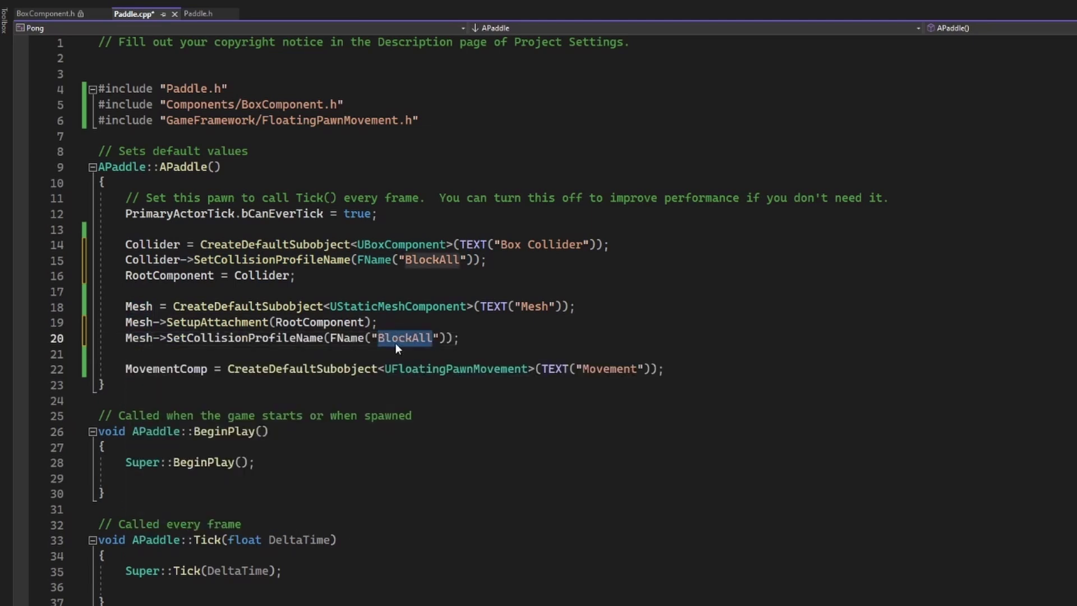
{"action": "type", "text": "NoCollision"}
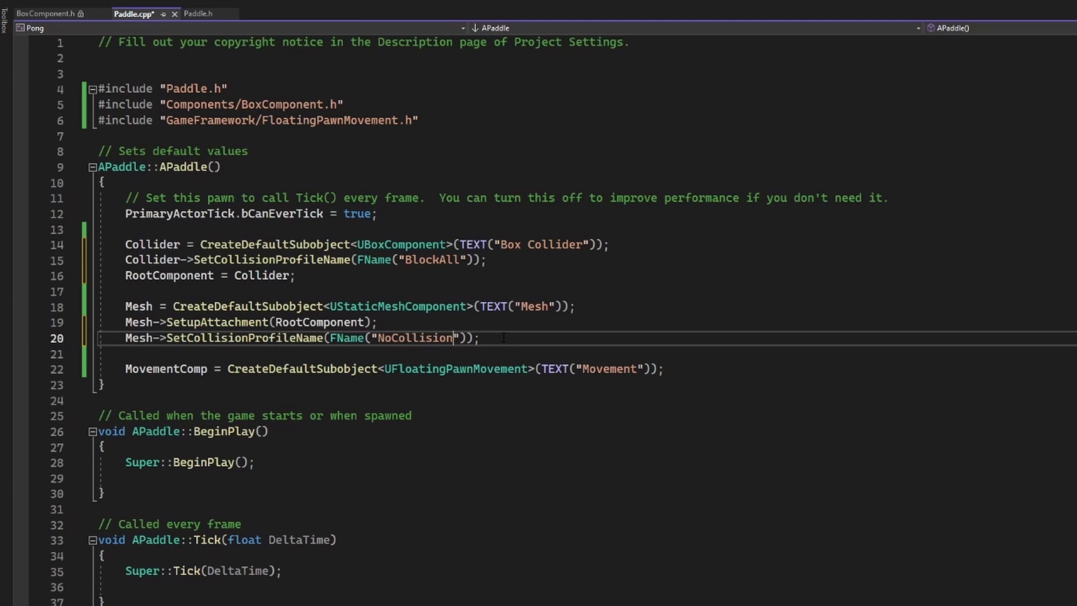
Review the constructor code on lines 12-20 and save Paddle.cpp.
{"action": "left_click_drag", "start_coordinate": [502, 340], "coordinate": [125, 214]}
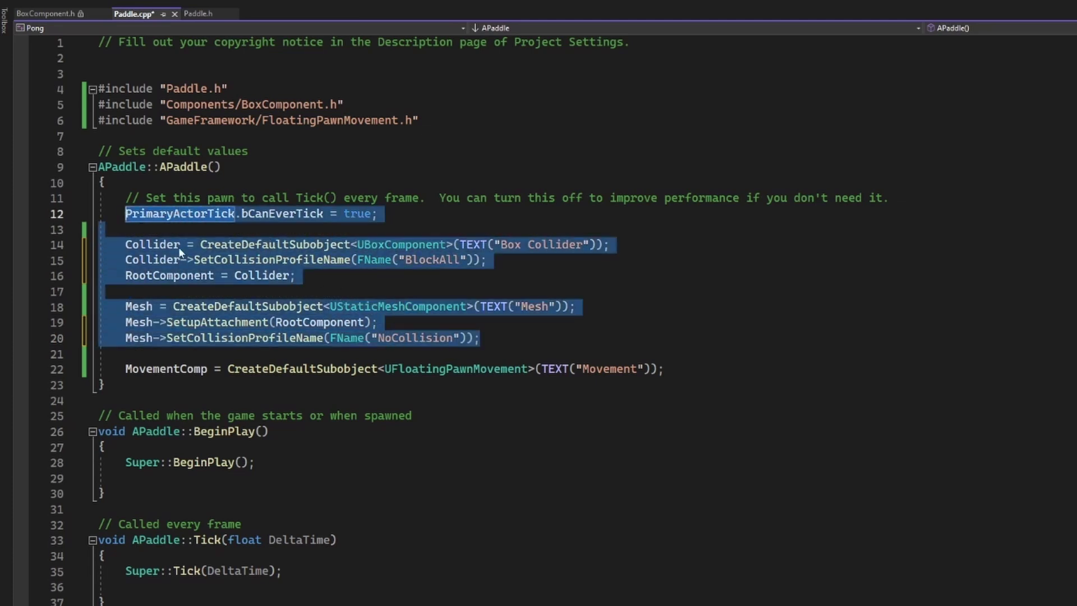
{"action": "left_click", "coordinate": [392, 259]}
{"action": "left_click", "coordinate": [319, 260]}
{"action": "double_click", "coordinate": [319, 259]}
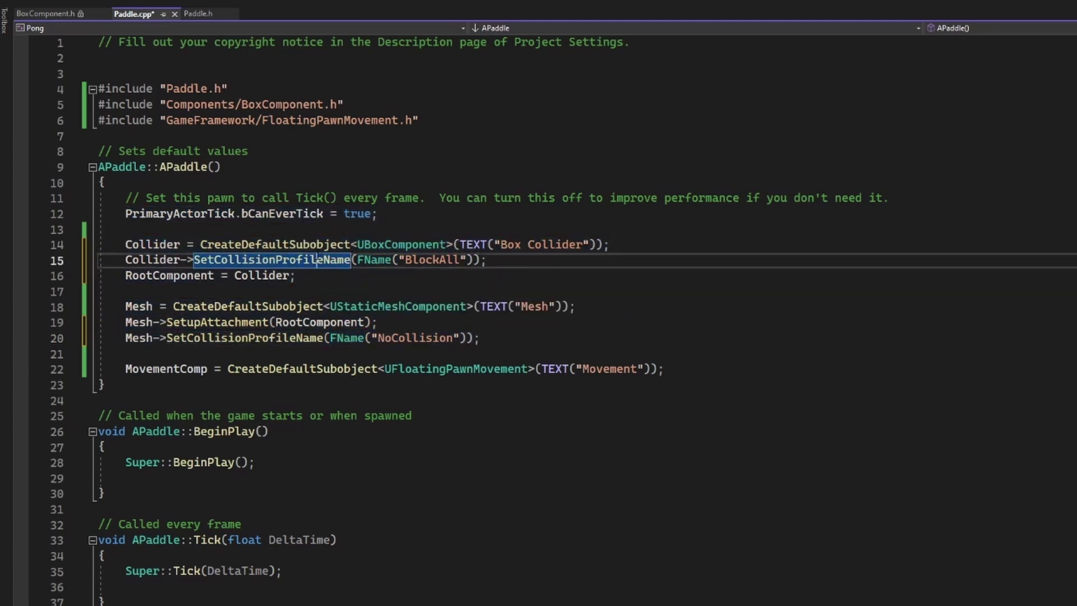
{"action": "left_click", "coordinate": [567, 267]}
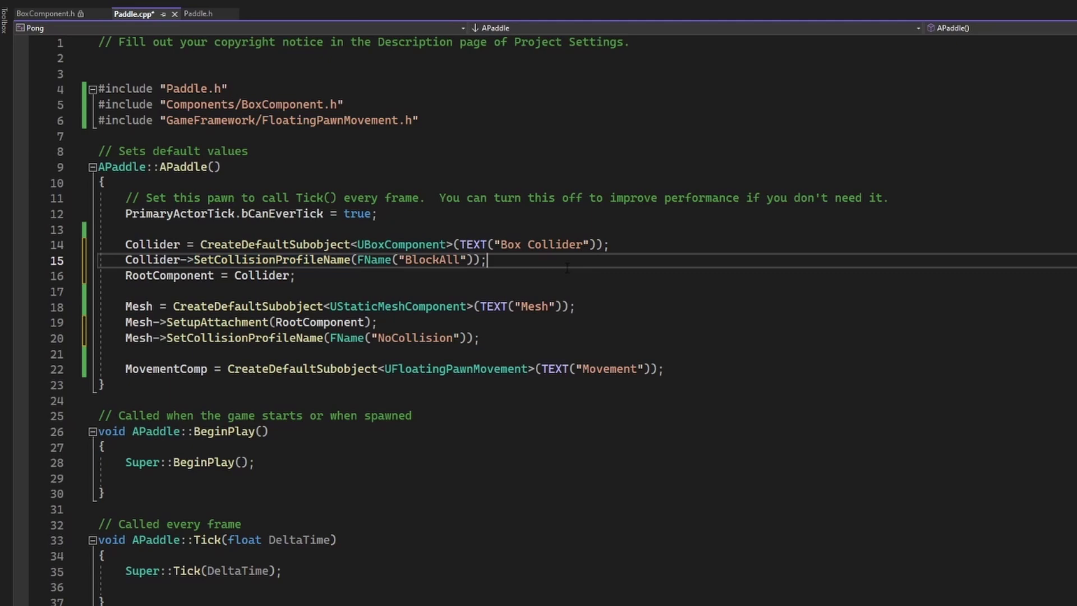
{"action": "key", "text": "ctrl+s"}
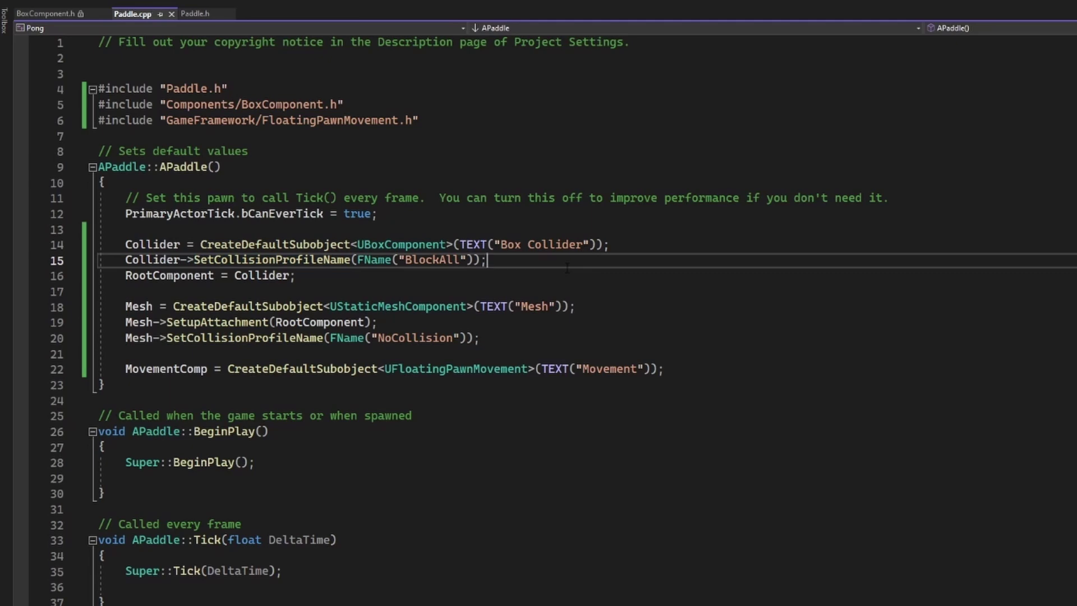